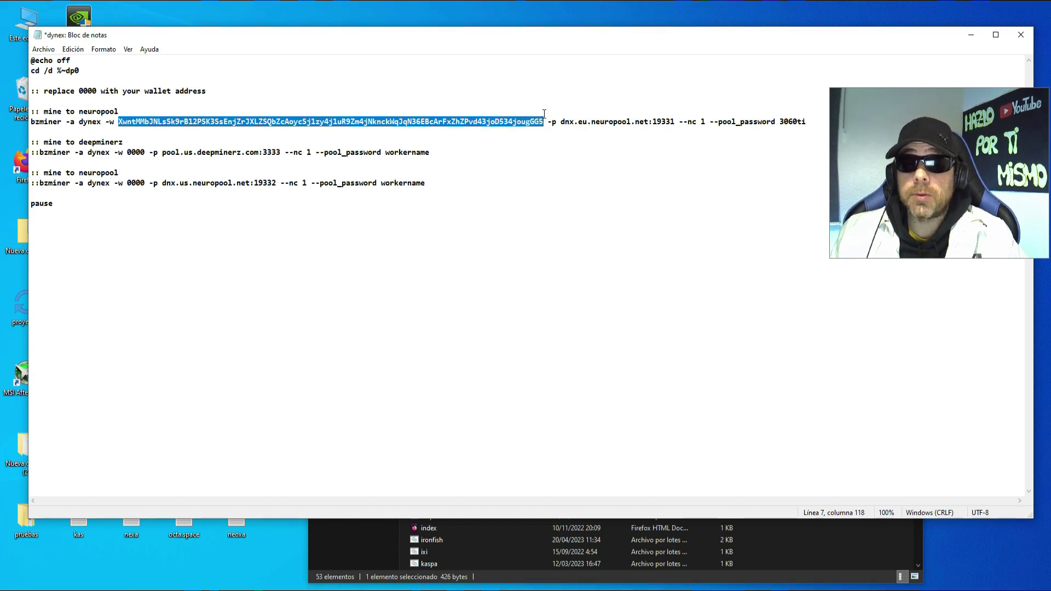
Compare the deepminerz pool address with the neuropool address and port in the dynex batch file.
click(162, 152)
drag(162, 152, 279, 152)
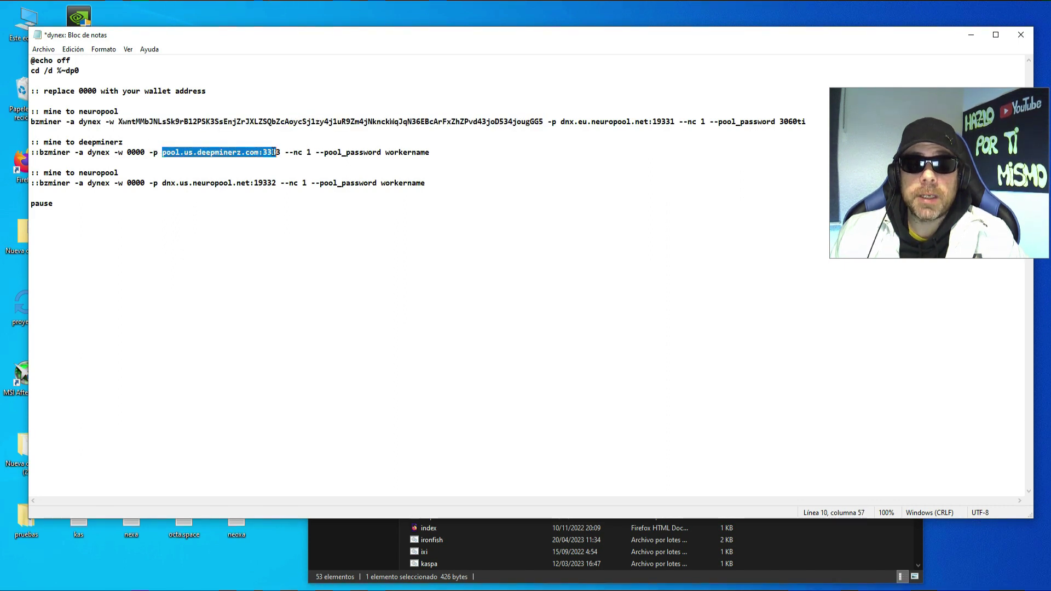
click(579, 104)
drag(560, 121, 676, 121)
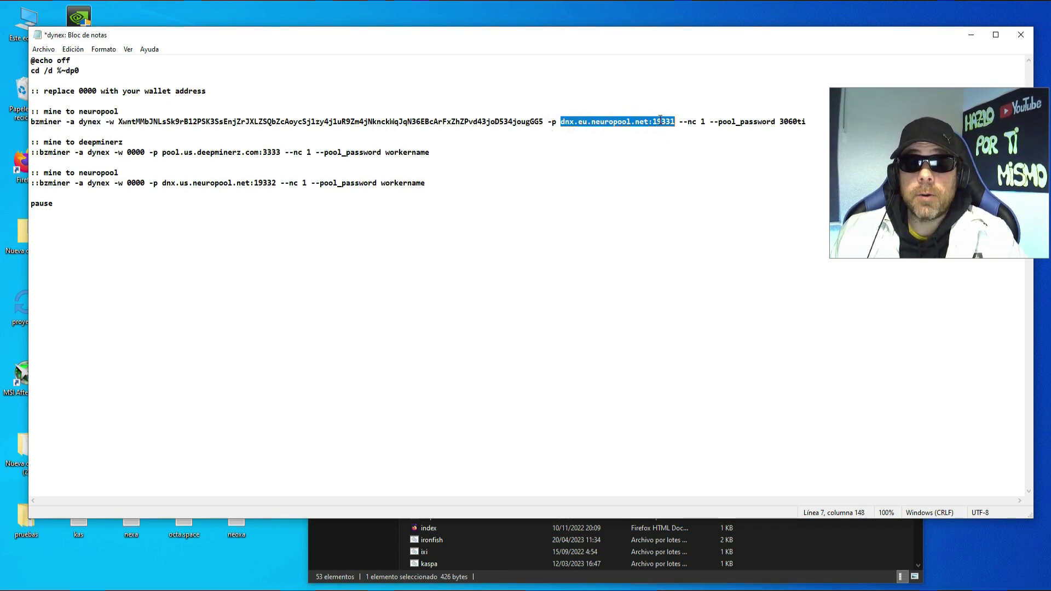
click(661, 122)
click(664, 121)
click(664, 121)
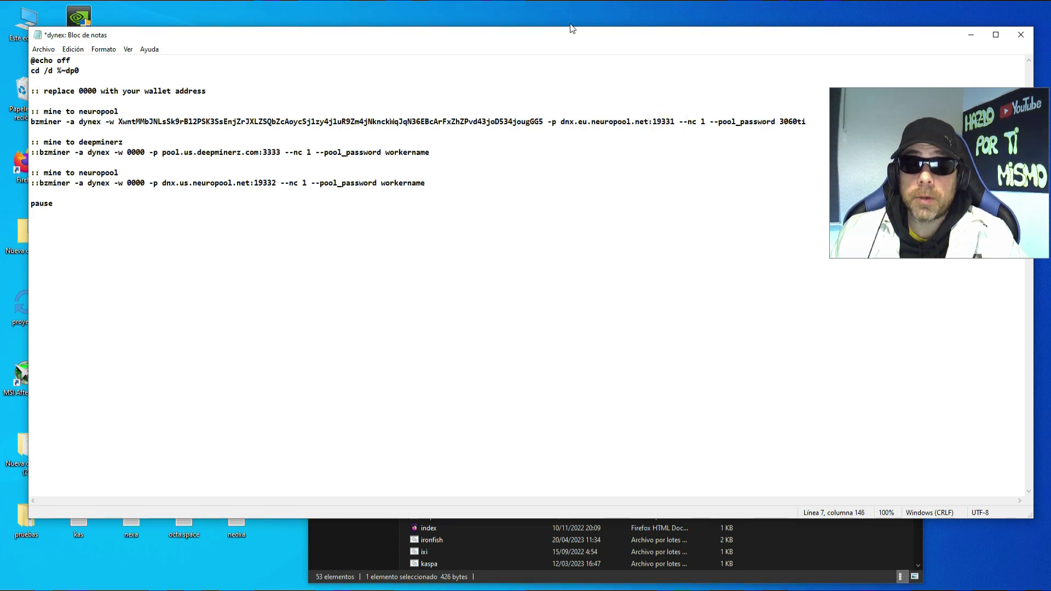
Switch to Firefox and examine the EU and US stratum addresses on the neuropool Getting Started page.
mouse_move(253, 590)
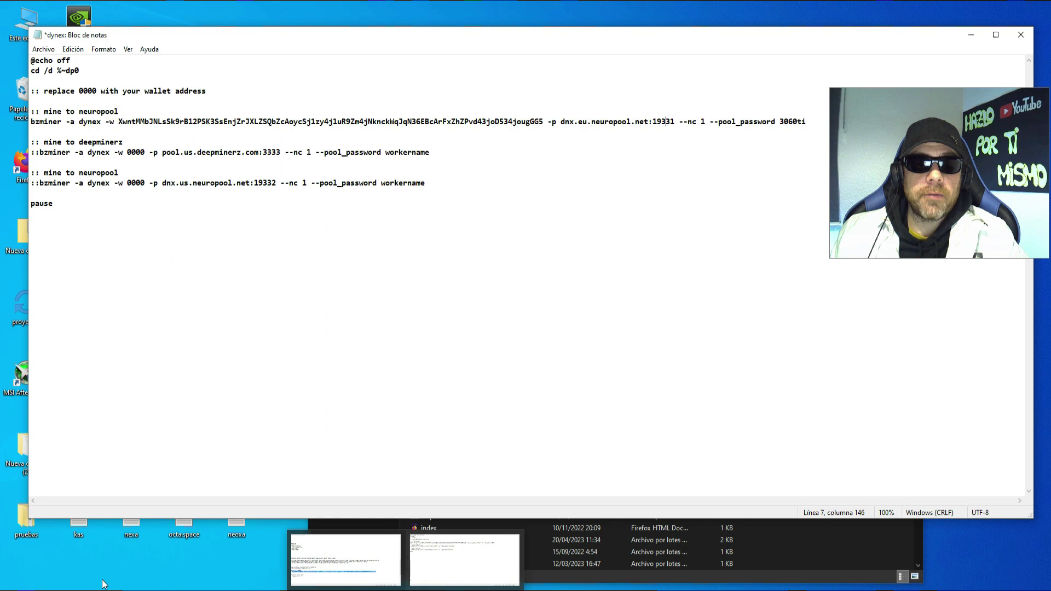
click(391, 567)
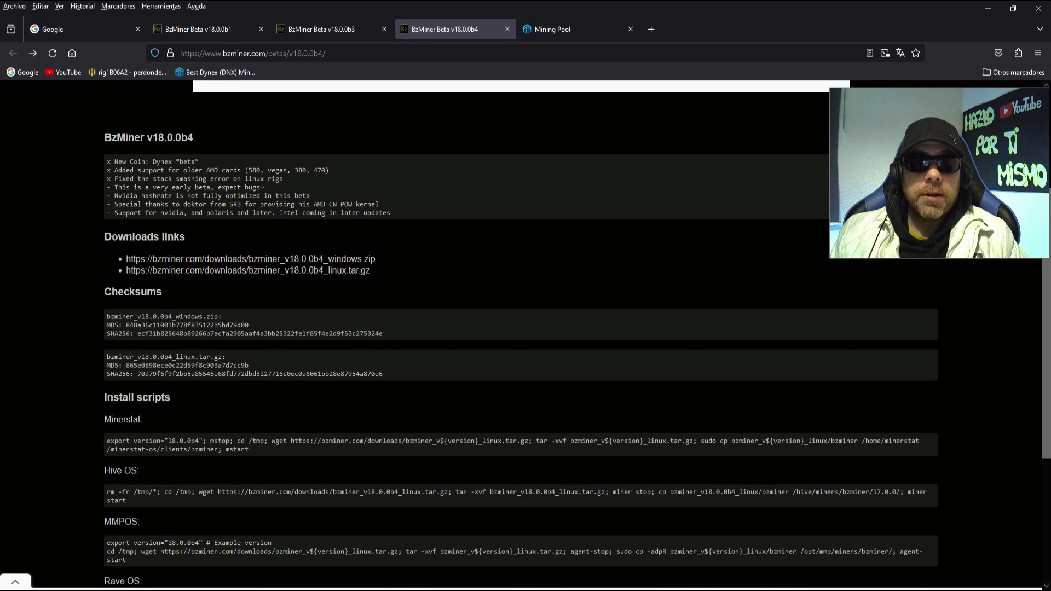
click(556, 26)
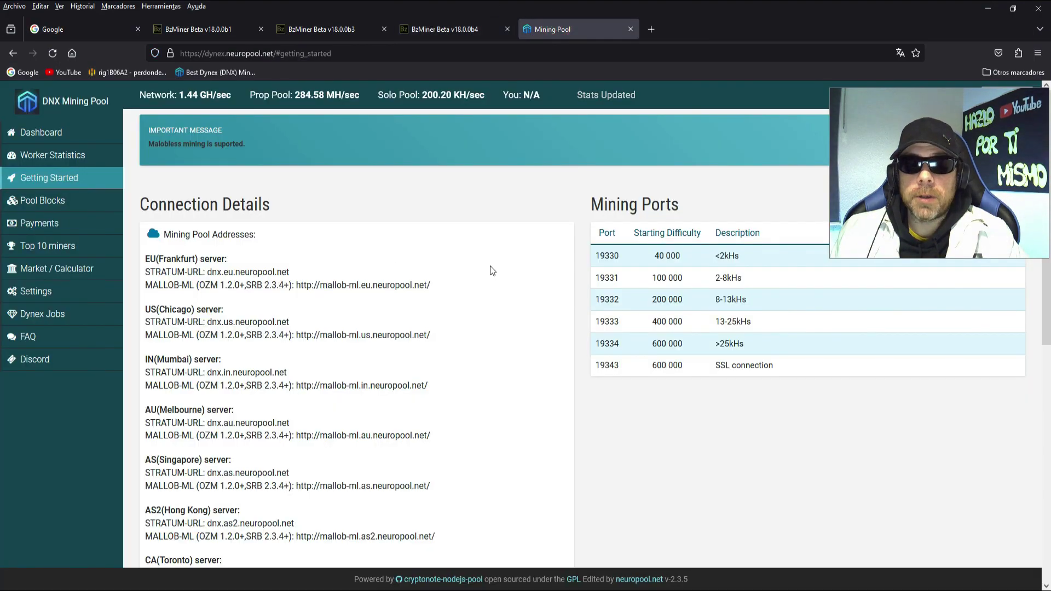
scroll(268, 183, down, 2)
scroll(231, 203, down, 2)
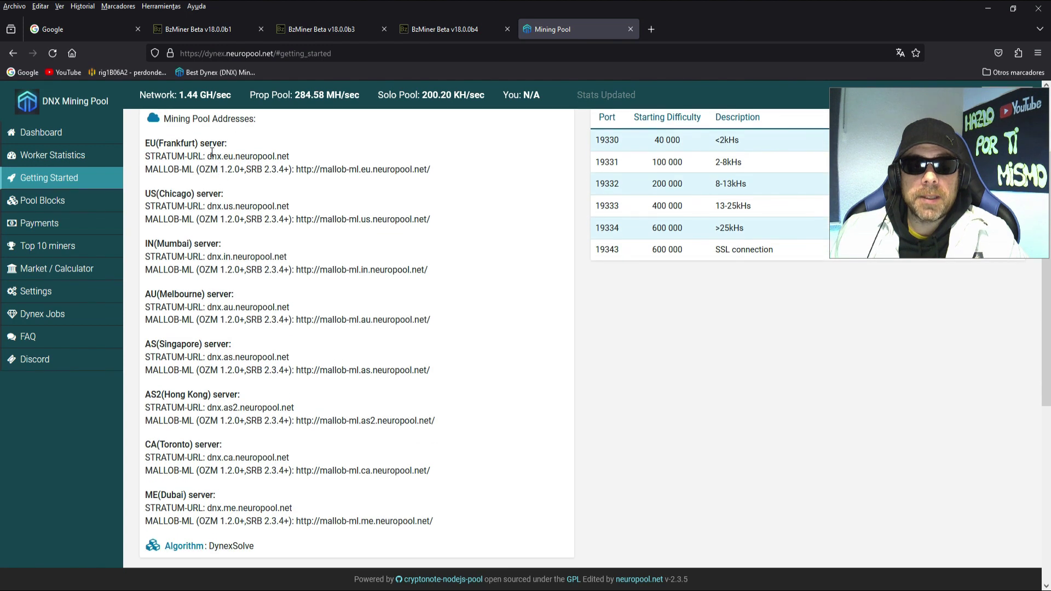
drag(207, 158, 278, 158)
drag(208, 207, 302, 211)
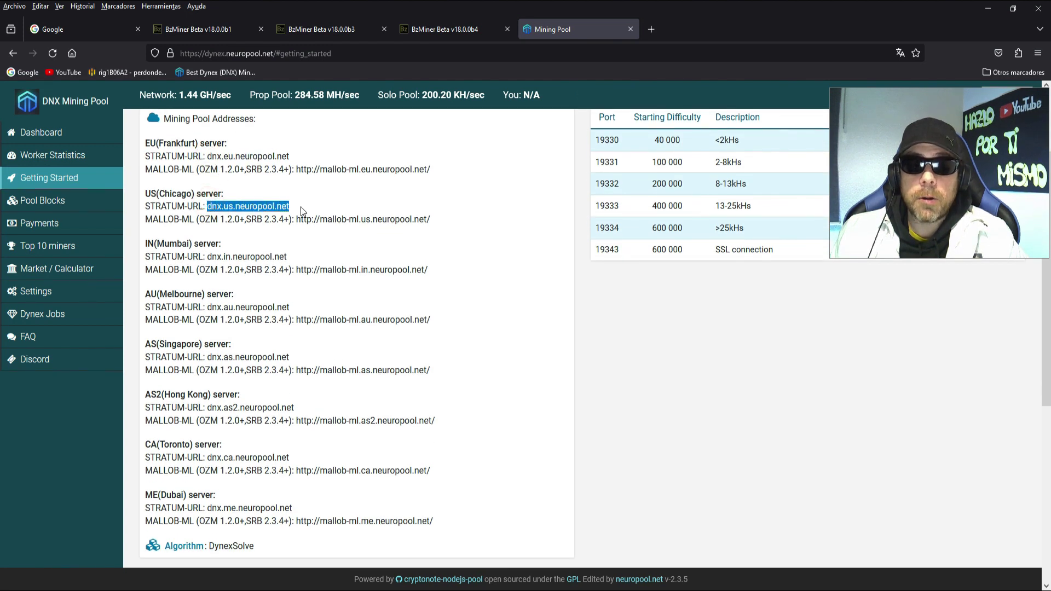
Switch back to Notepad and check the server address and port in the active neuropool command.
key(alt+Tab)
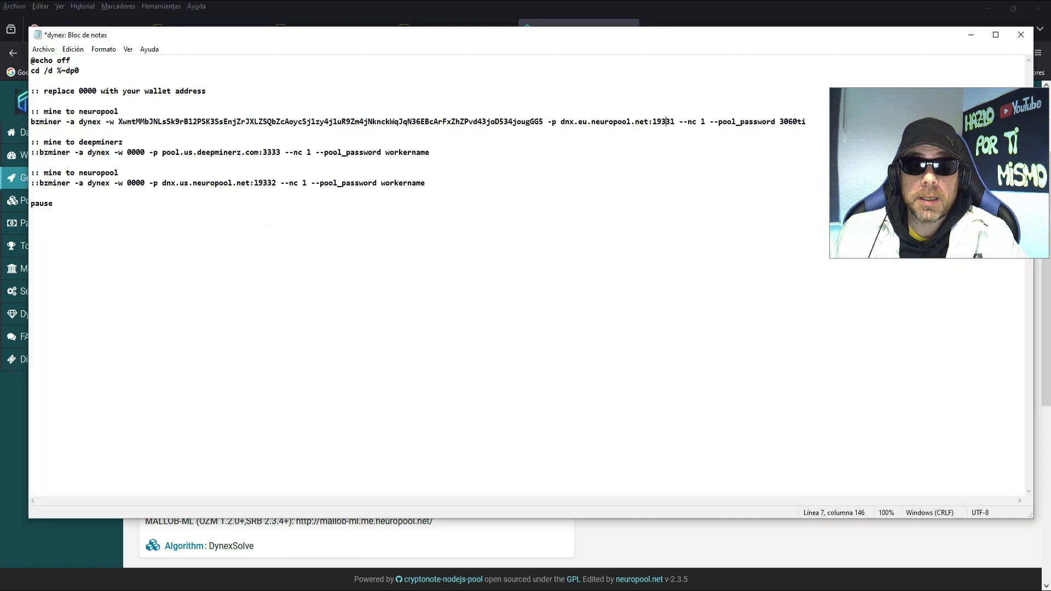
drag(561, 122, 650, 119)
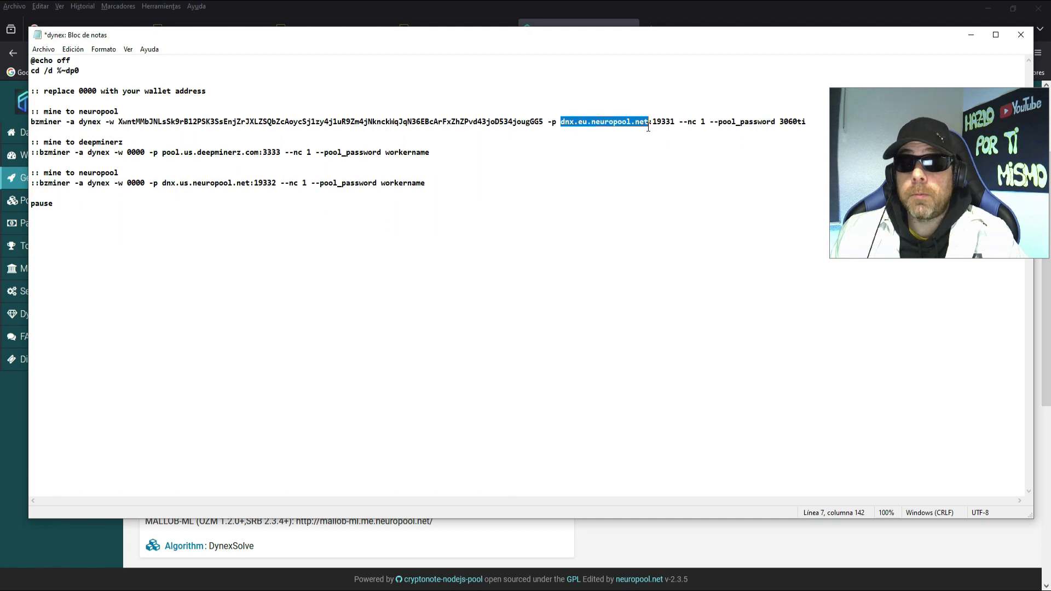
mouse_move(653, 121)
mouse_down()
mouse_move(808, 121)
mouse_move(672, 119)
mouse_up()
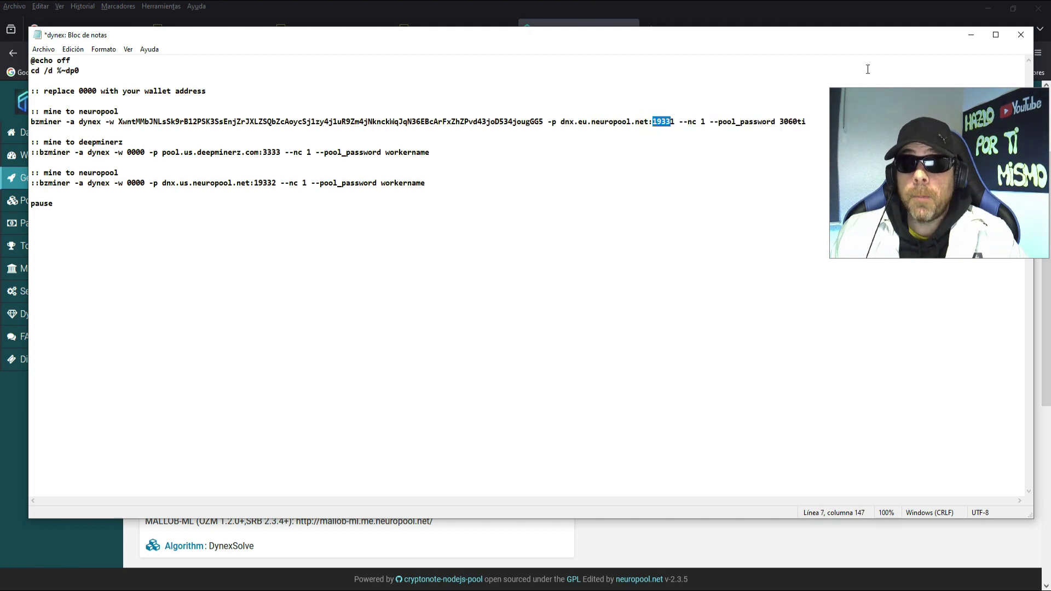
Return to the pool's web page and examine port 19331 and its hashrate range in the Mining Ports table.
click(971, 34)
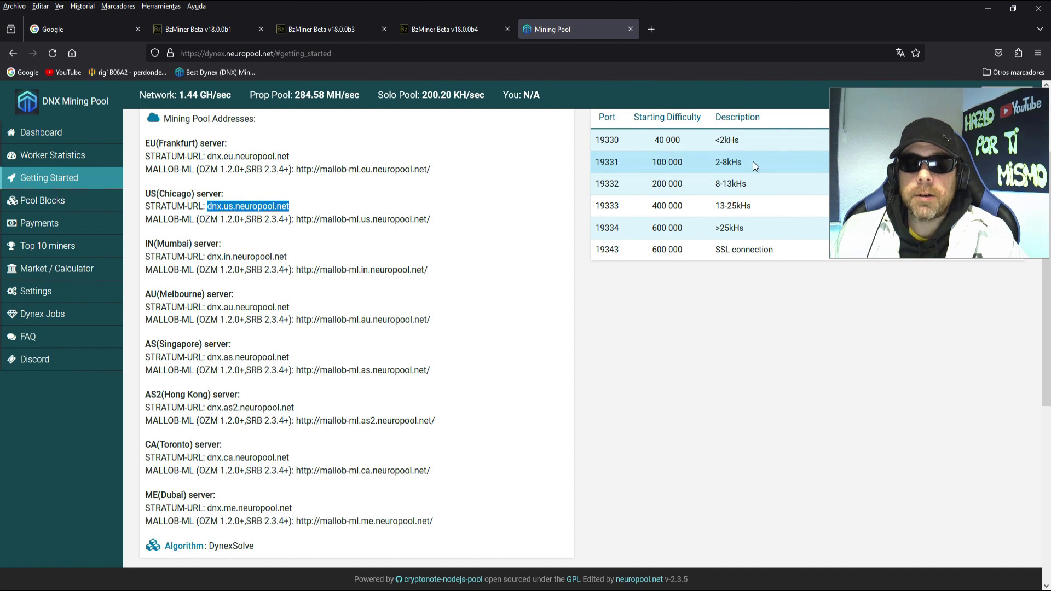
mouse_move(610, 162)
mouse_down()
mouse_move(600, 162)
mouse_move(629, 160)
mouse_up()
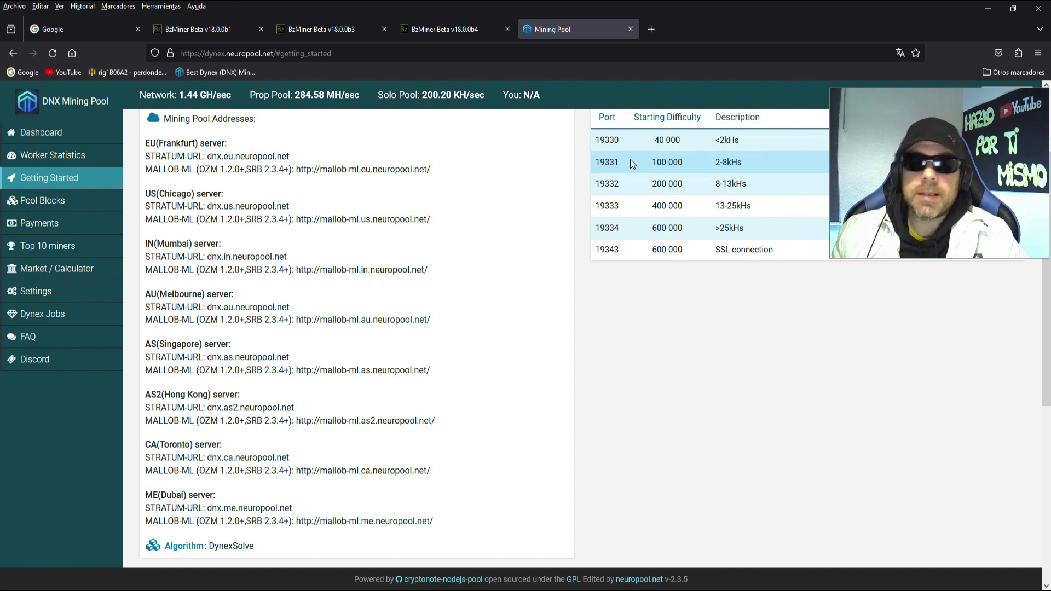
drag(614, 164, 623, 164)
click(624, 164)
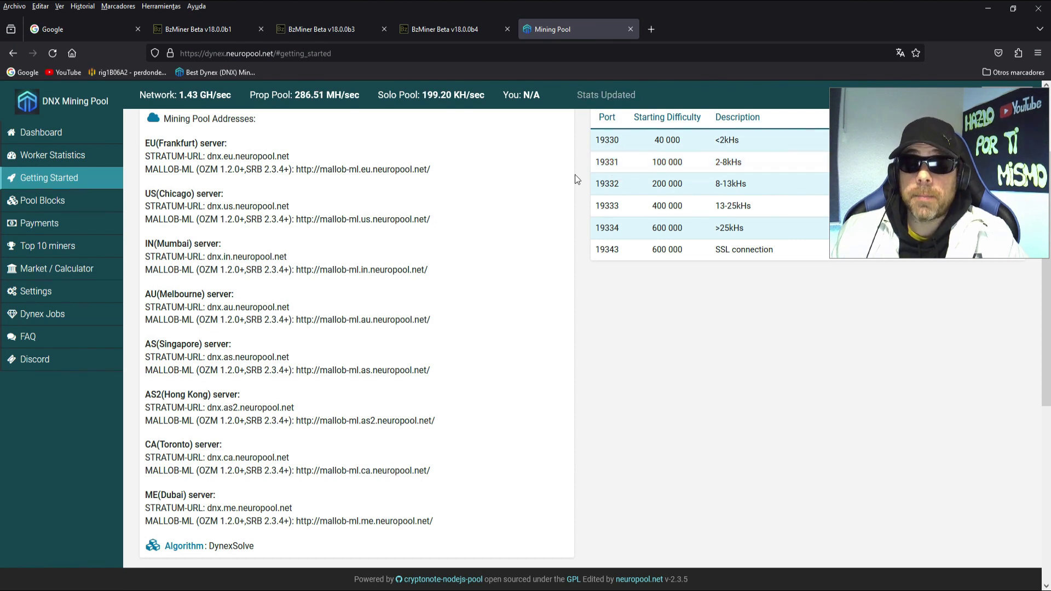
mouse_move(614, 163)
mouse_down()
mouse_move(595, 164)
mouse_move(604, 163)
mouse_up()
click(622, 164)
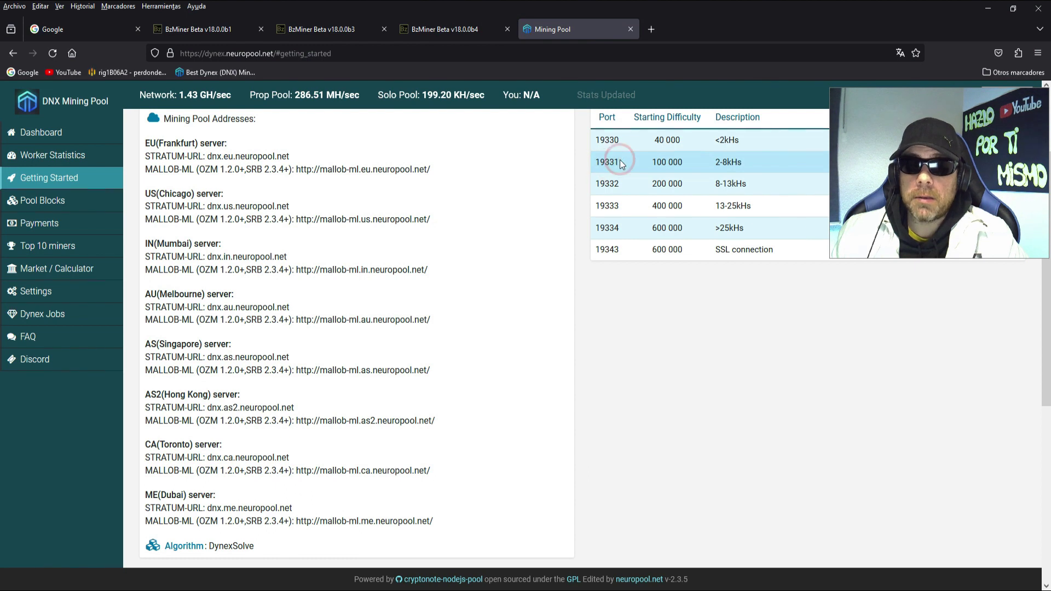
Return to the batch file in Notepad and compare the pool_password parameter's worker name with the workername placeholder in the deepminerz line.
click(983, 6)
key(alt+Tab)
click(699, 123)
drag(683, 123, 747, 122)
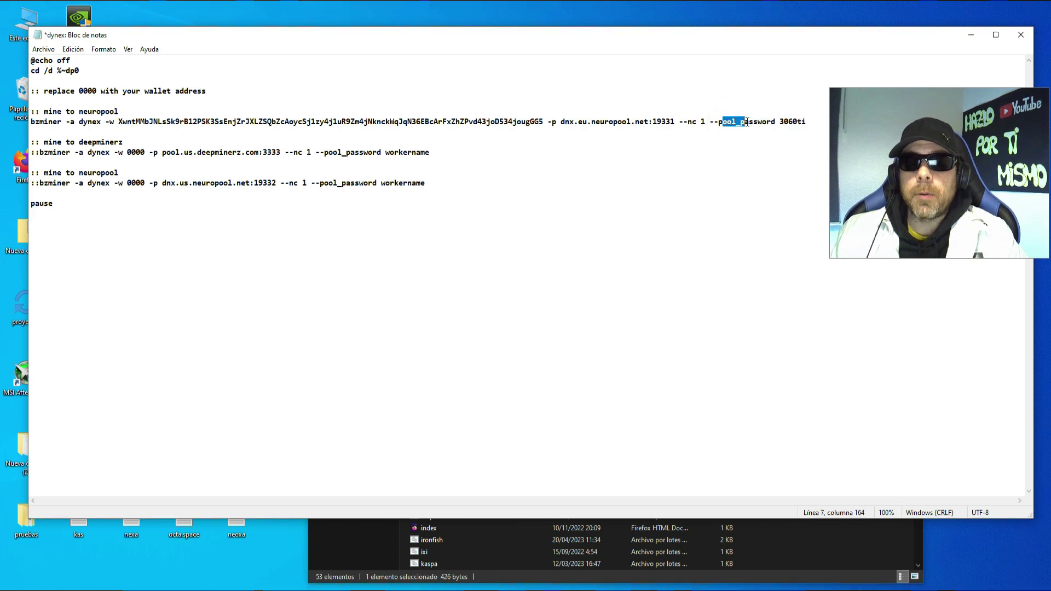
click(776, 123)
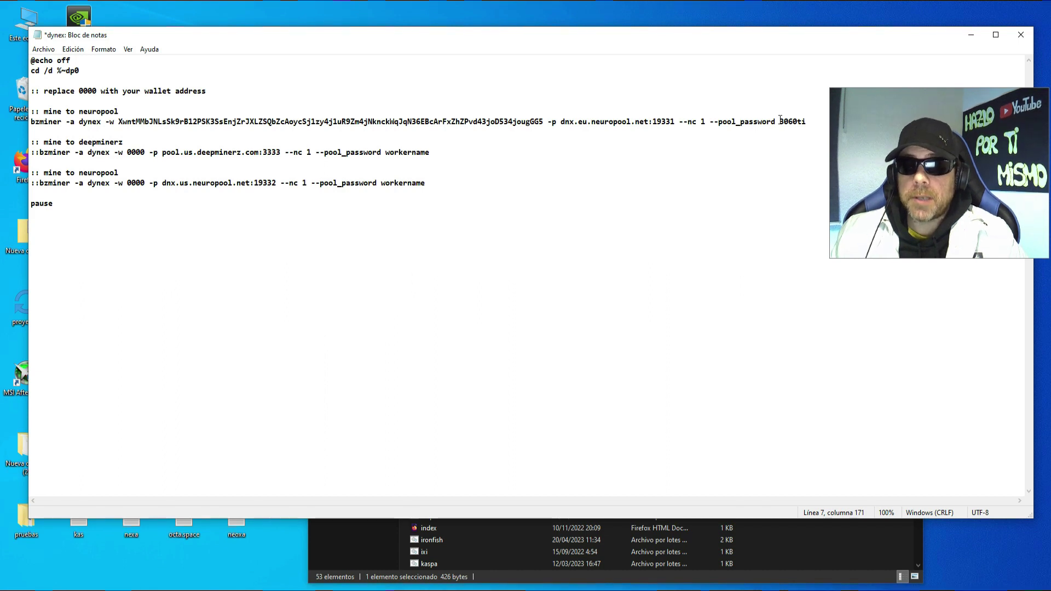
click(741, 121)
drag(741, 121, 776, 122)
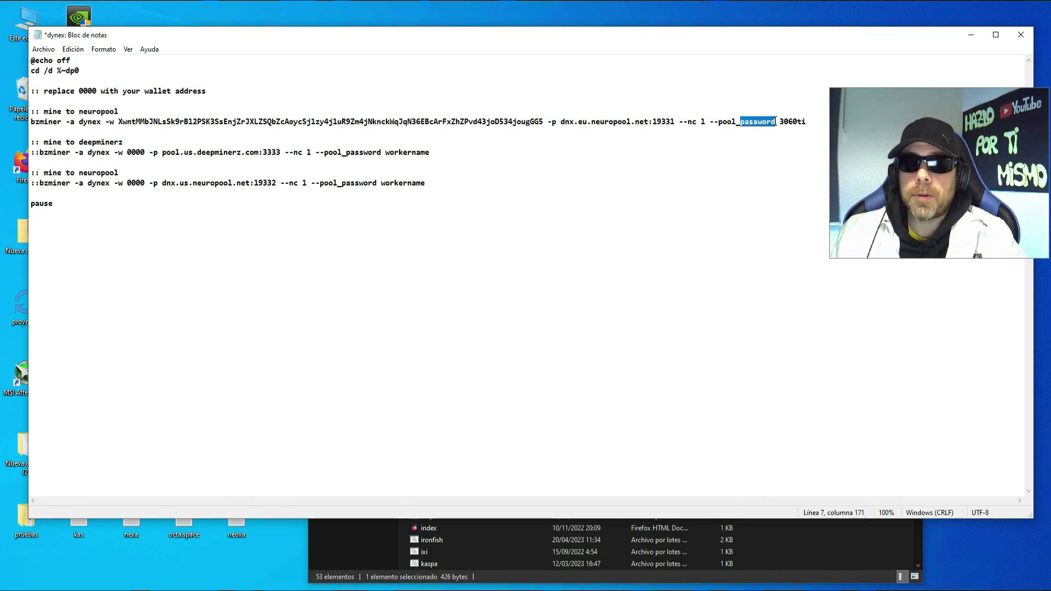
click(780, 121)
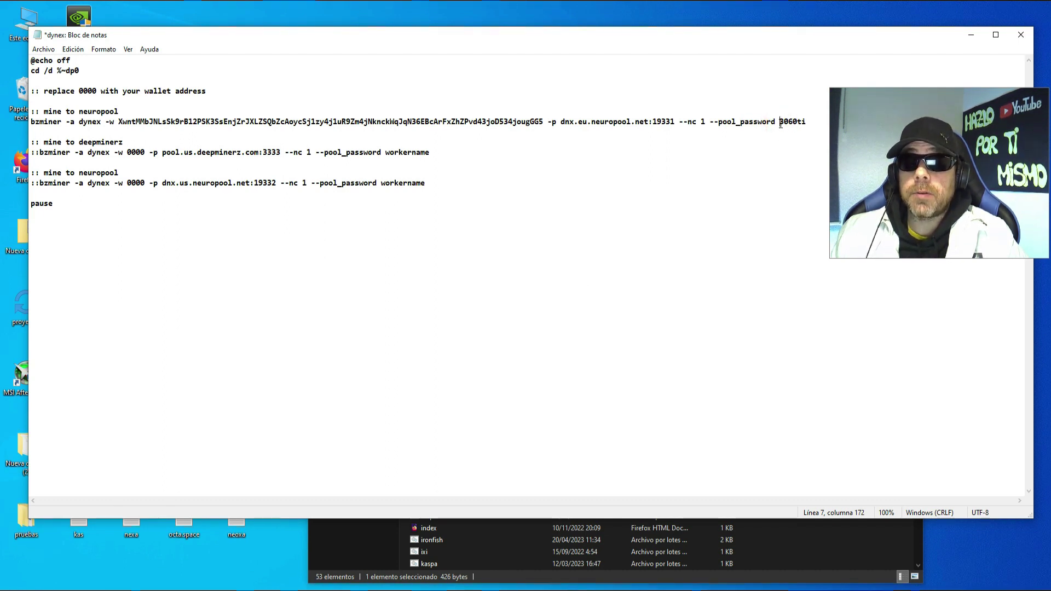
drag(782, 122, 806, 121)
click(801, 121)
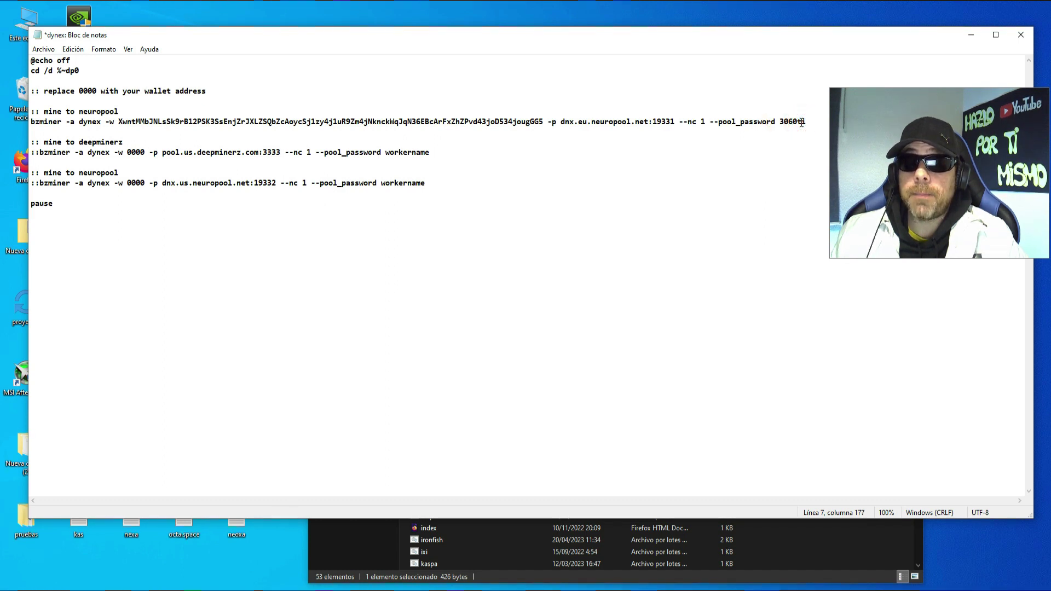
drag(394, 154, 403, 153)
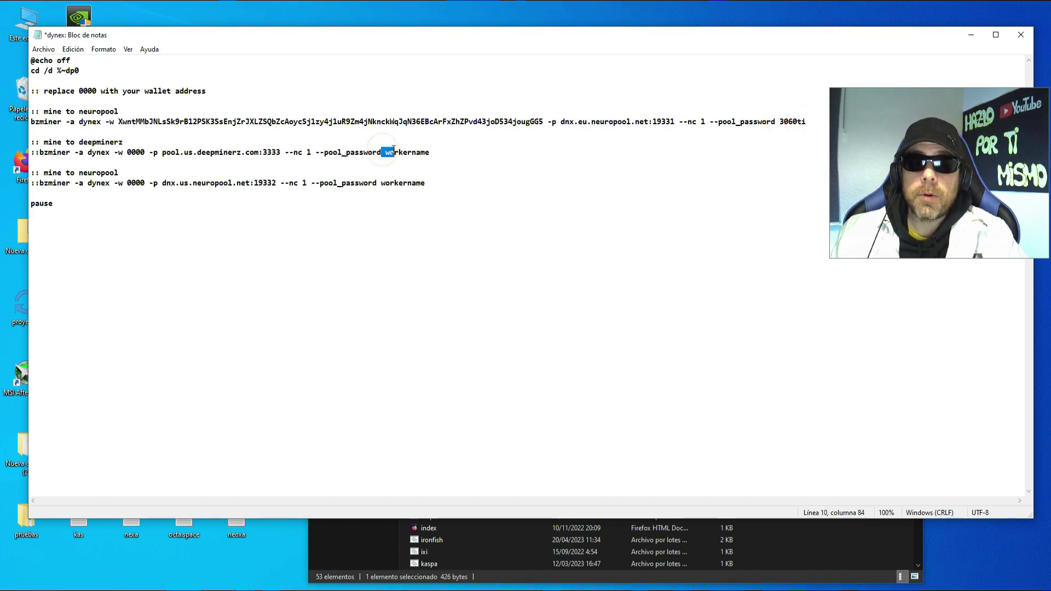
double_click(396, 152)
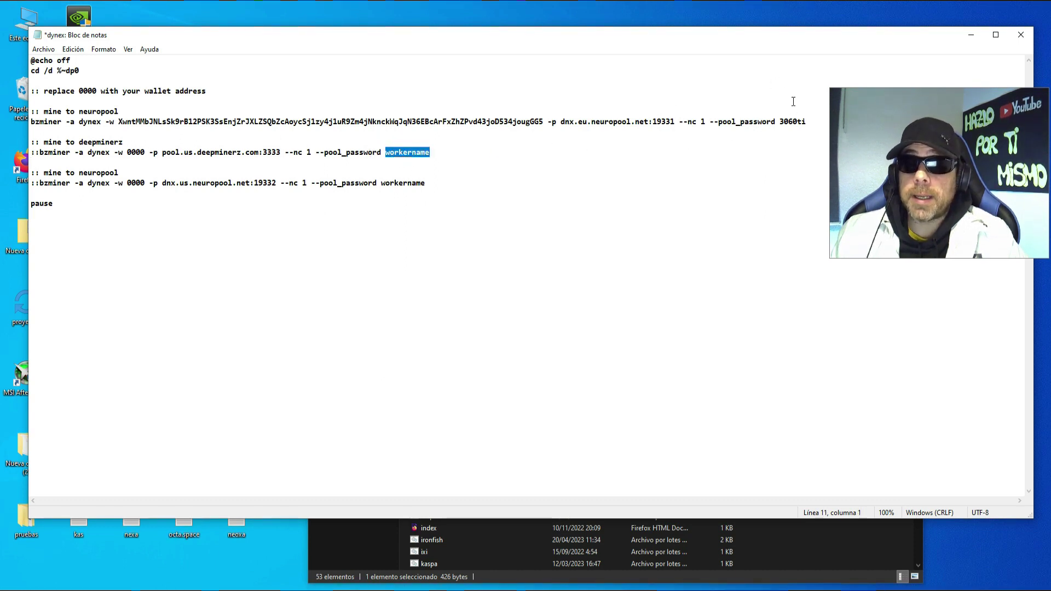
drag(778, 122, 808, 122)
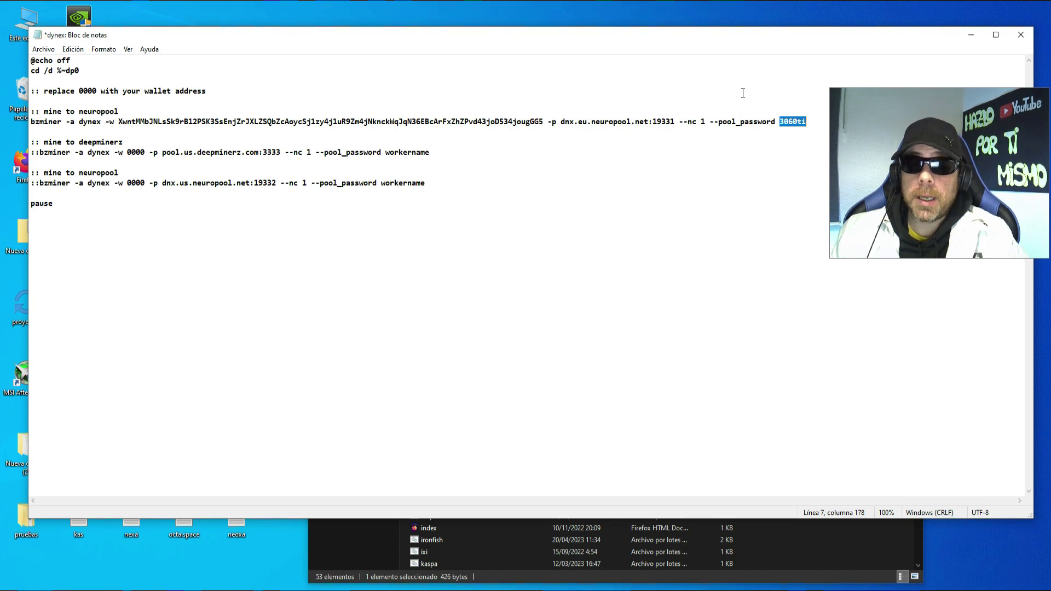
click(783, 94)
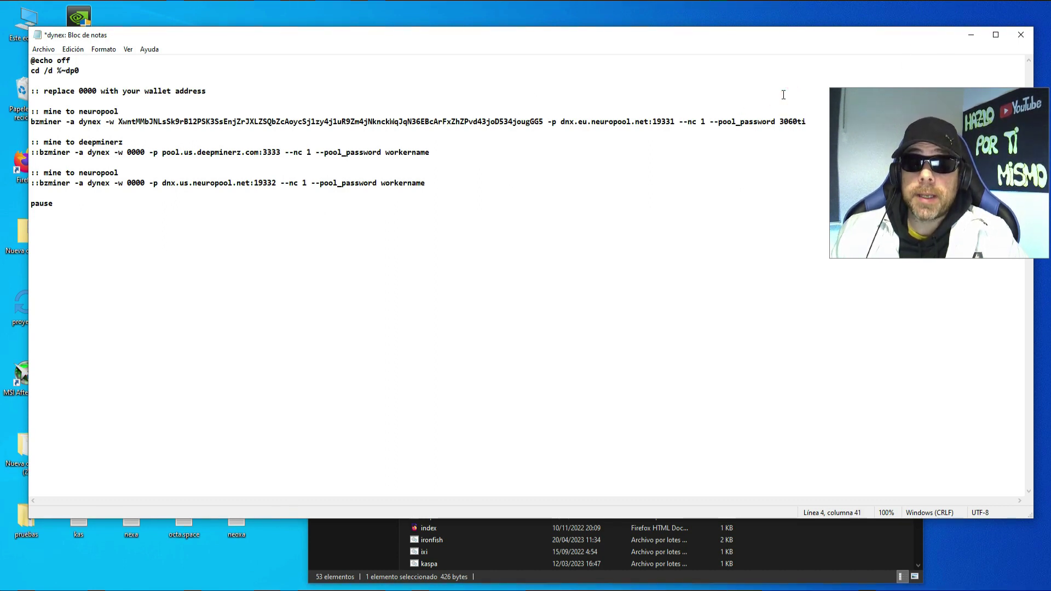
Review the neuropool comment and the start of the active bzminer command beneath it.
double_click(79, 111)
click(131, 106)
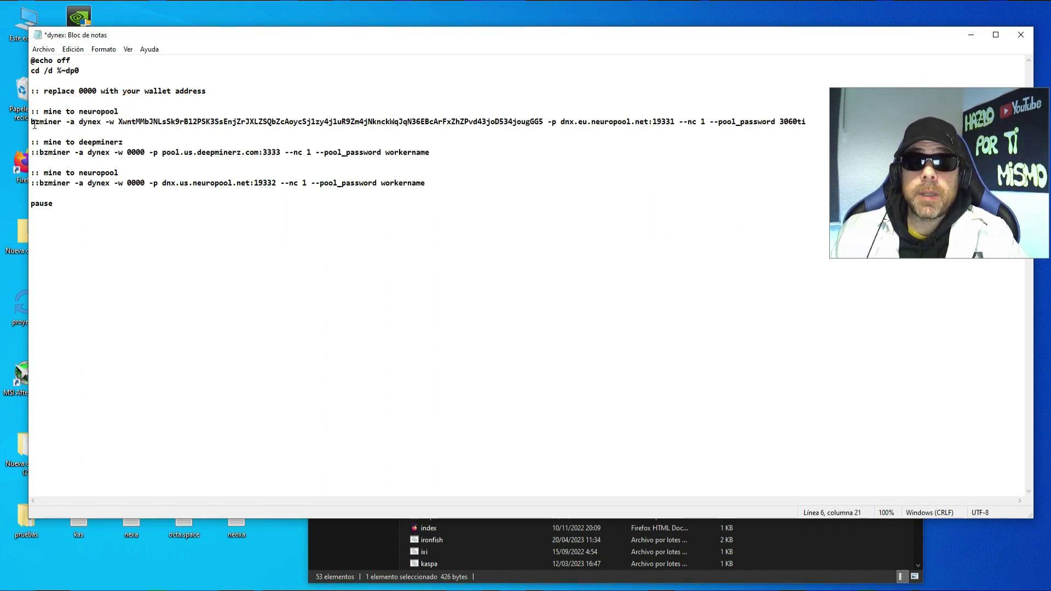
drag(31, 122, 133, 122)
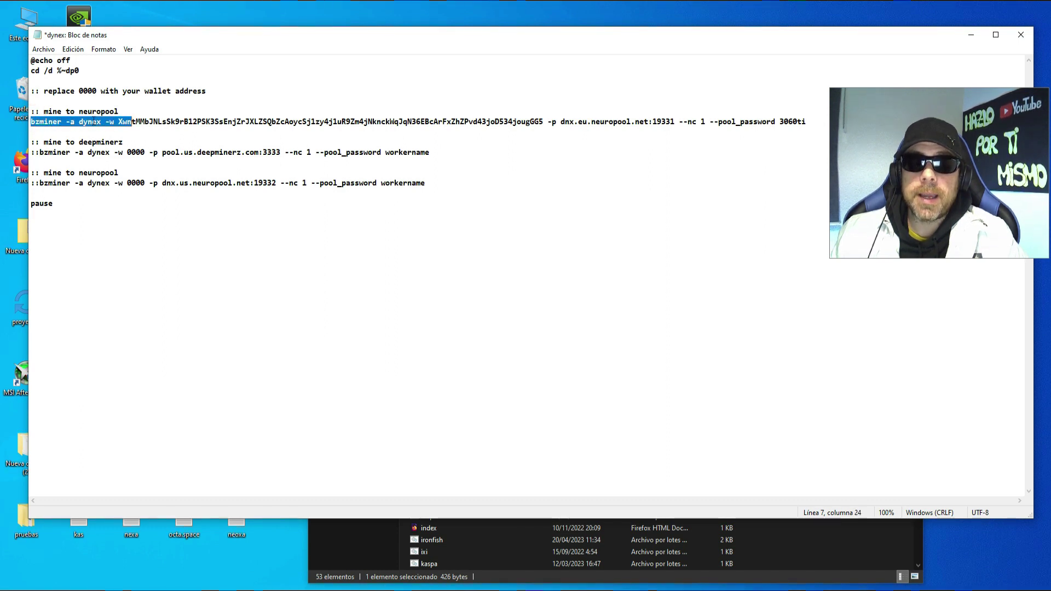
click(140, 120)
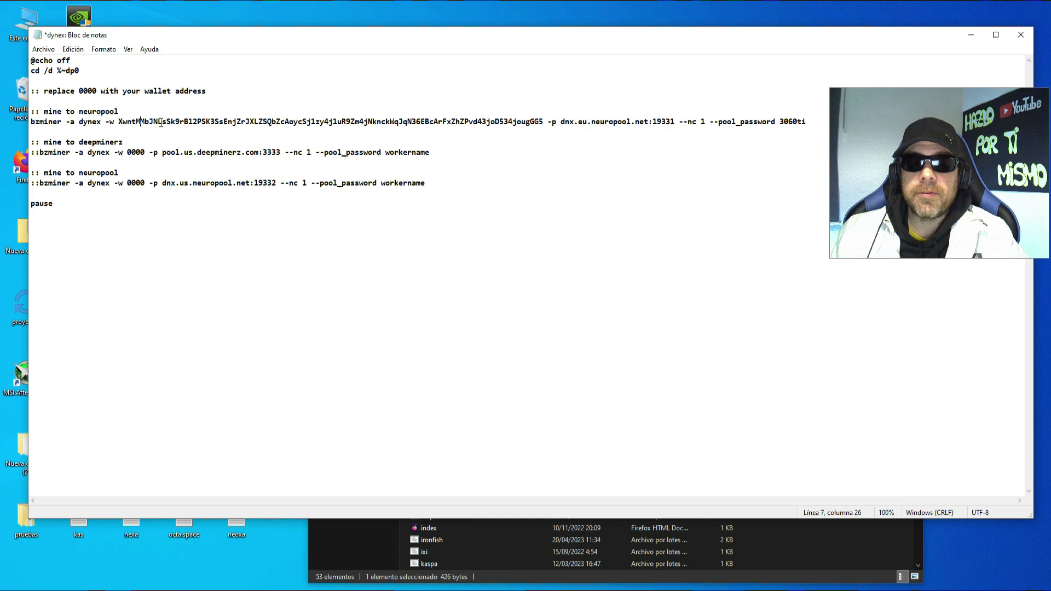
drag(81, 112, 118, 111)
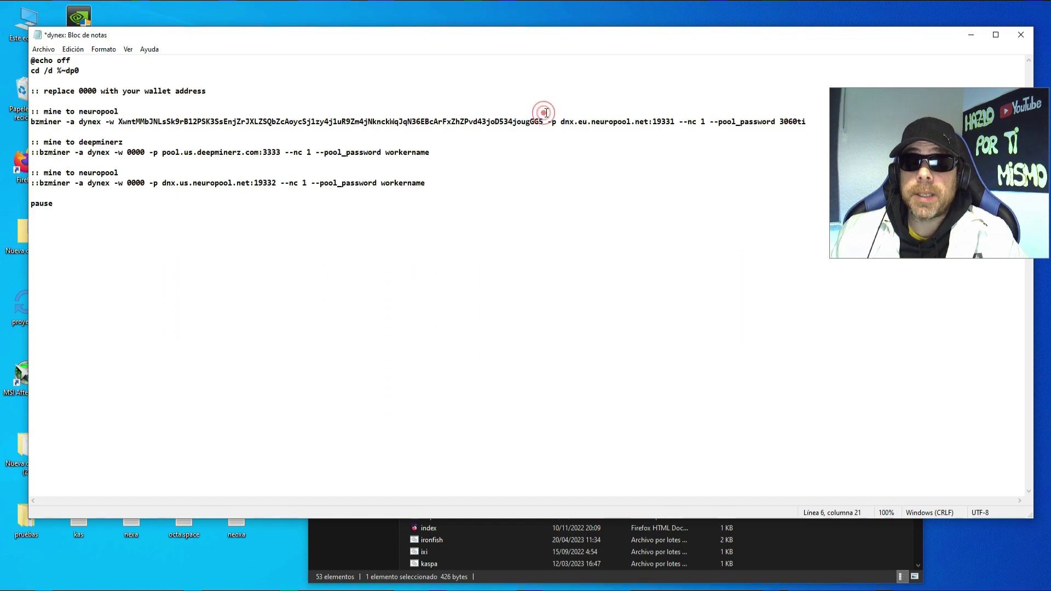
Close dynex.bat with its changes saved and reposition the bzminer_v18.0.0b4_windows folder window.
click(1021, 34)
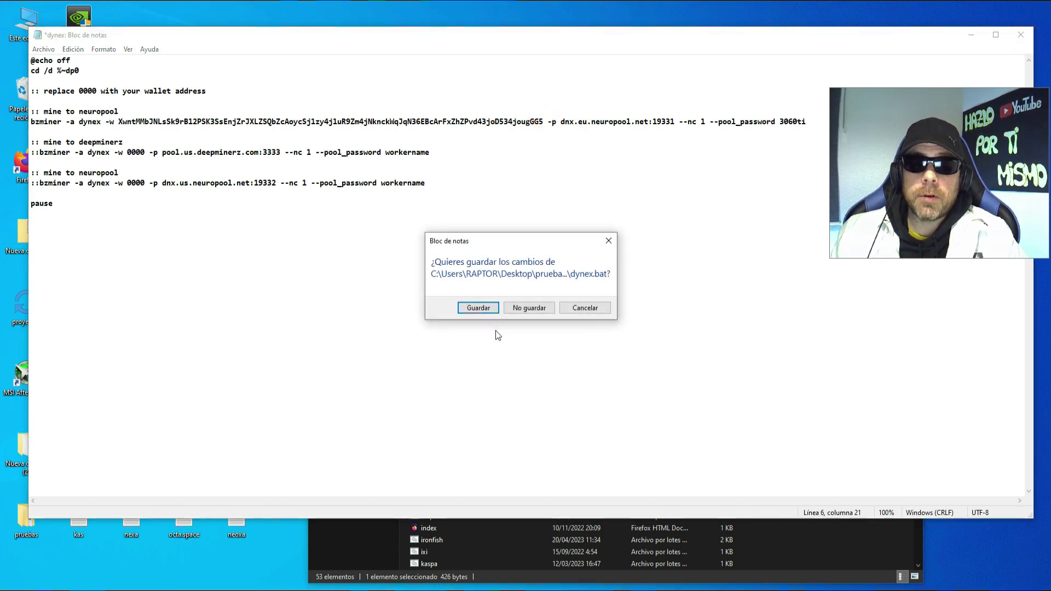
click(488, 307)
drag(715, 144, 643, 53)
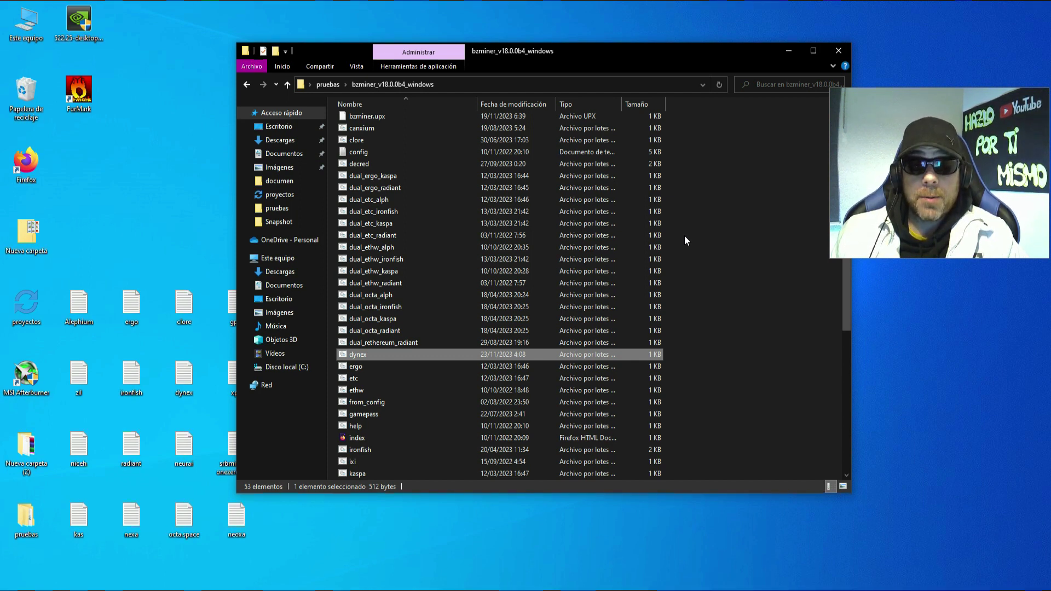
Set the bzminer application to always run as administrator in its compatibility properties and apply the change.
scroll(684, 235, up, 1)
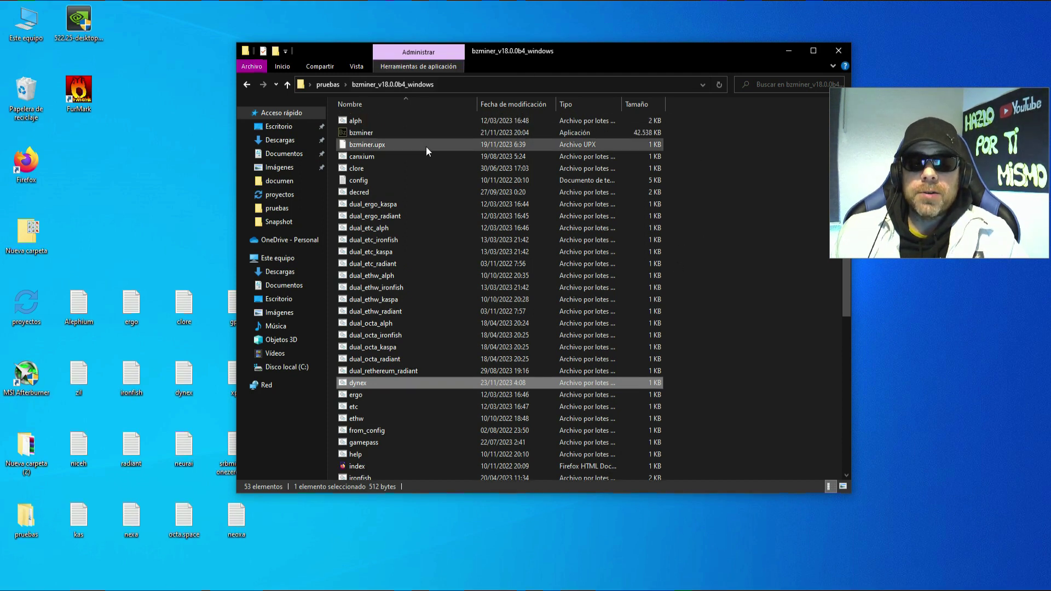
click(372, 133)
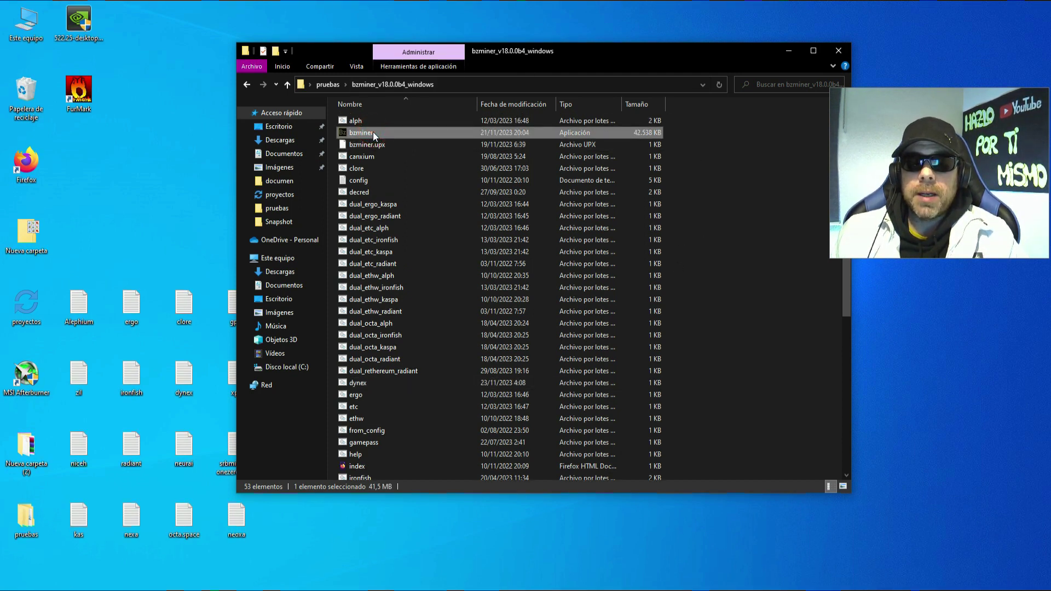
right_click(544, 132)
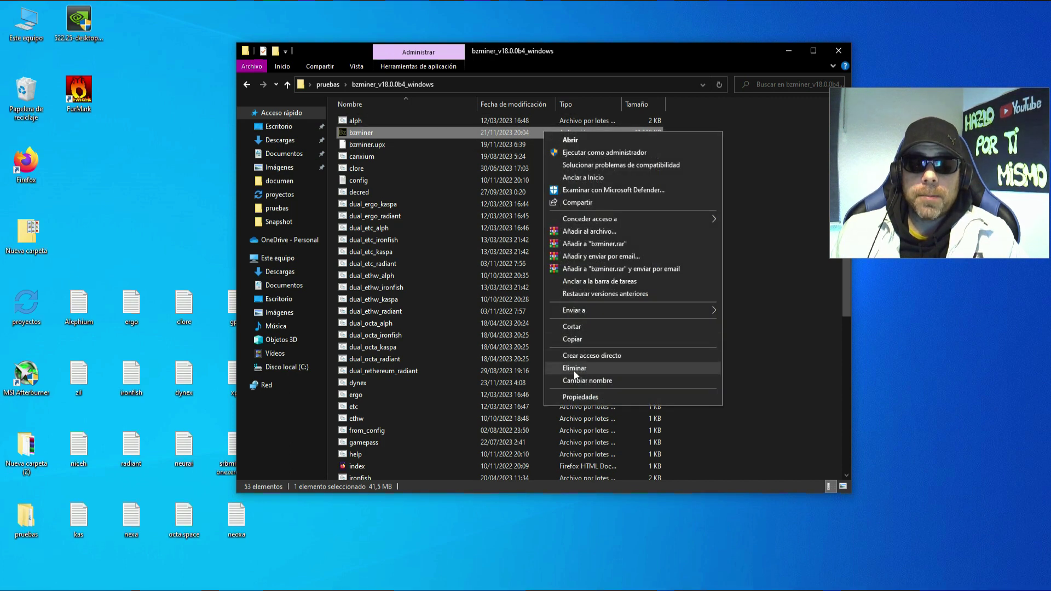
click(581, 397)
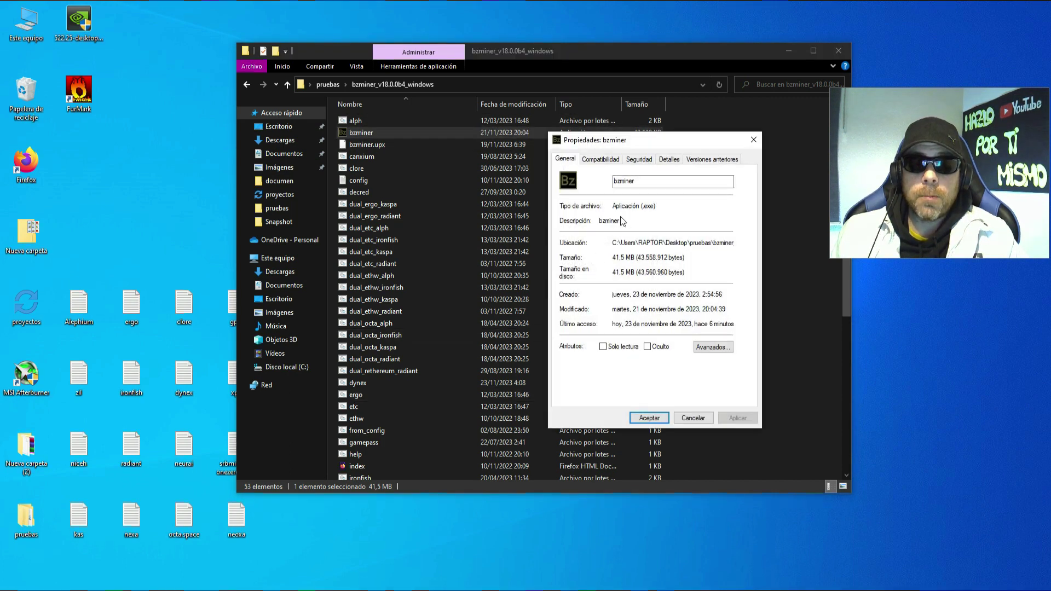
click(602, 159)
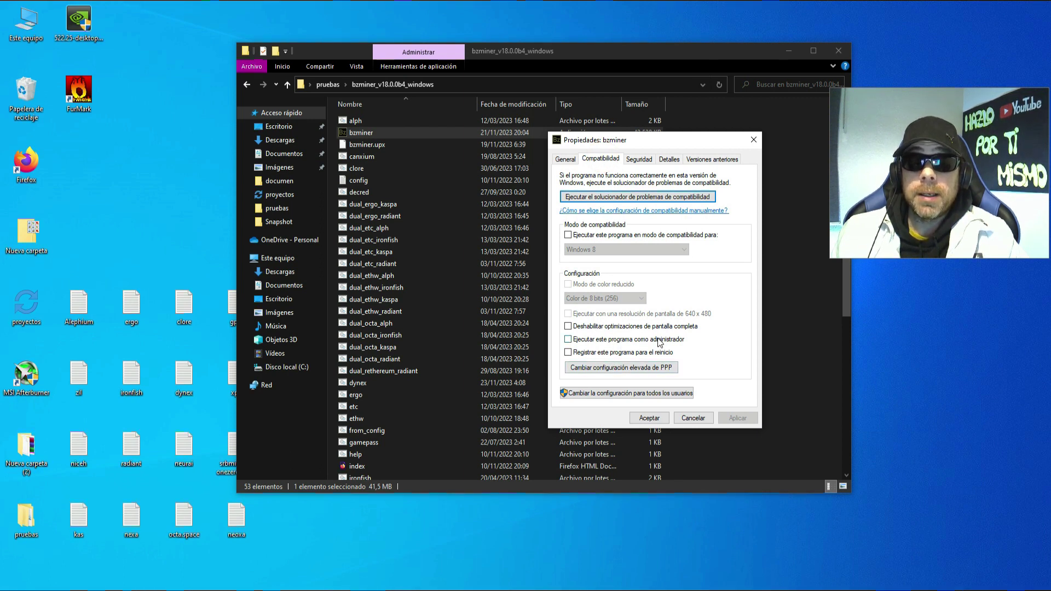
click(569, 340)
click(734, 419)
click(651, 418)
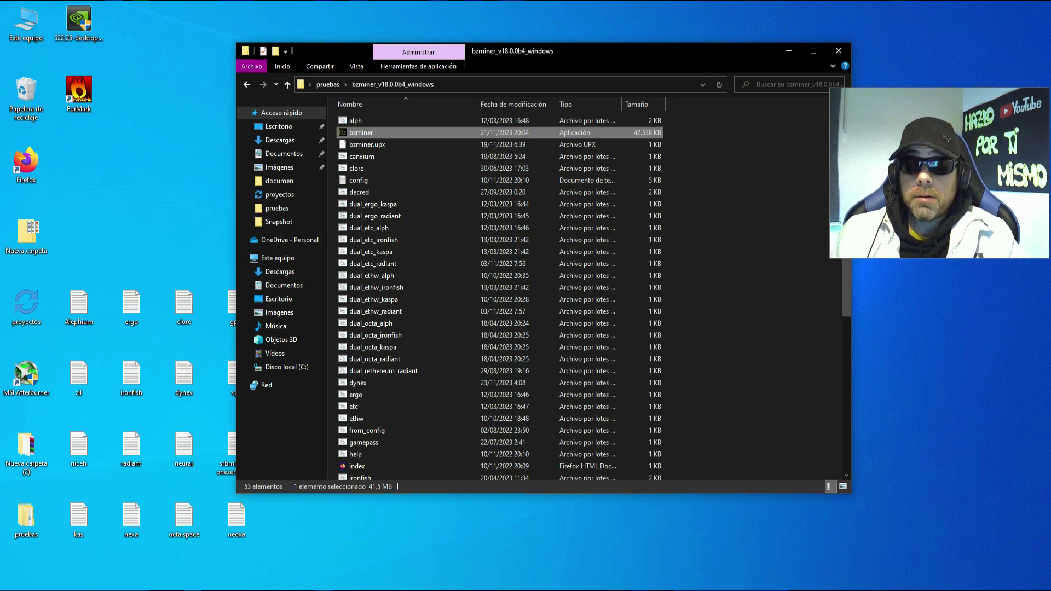
Open MSI Afterburner and set the power limit to 41%, the temperature limit to 65 °C and the core clock to +250 MHz.
click(951, 590)
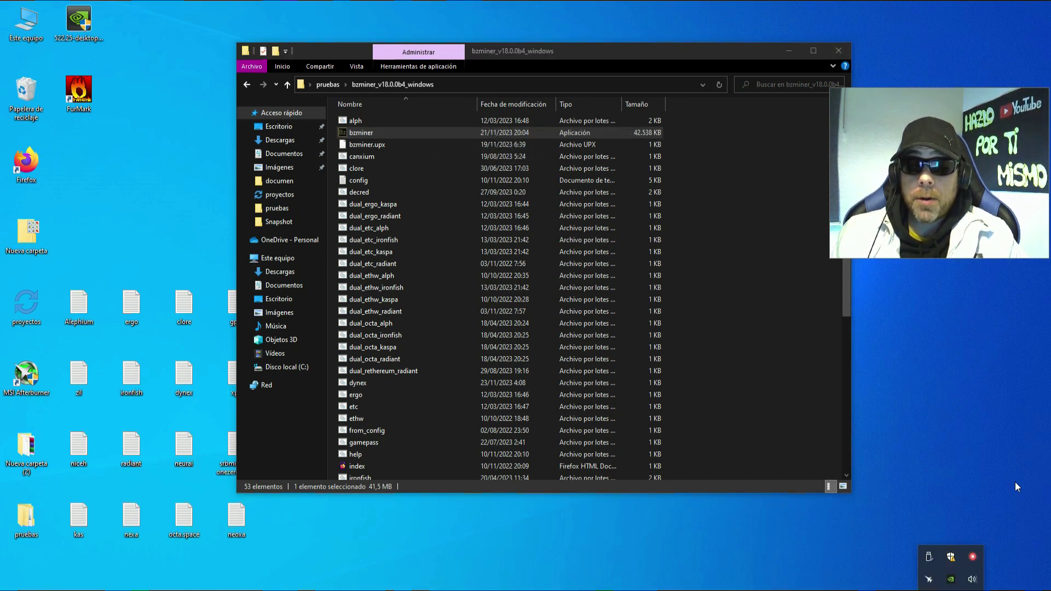
click(931, 579)
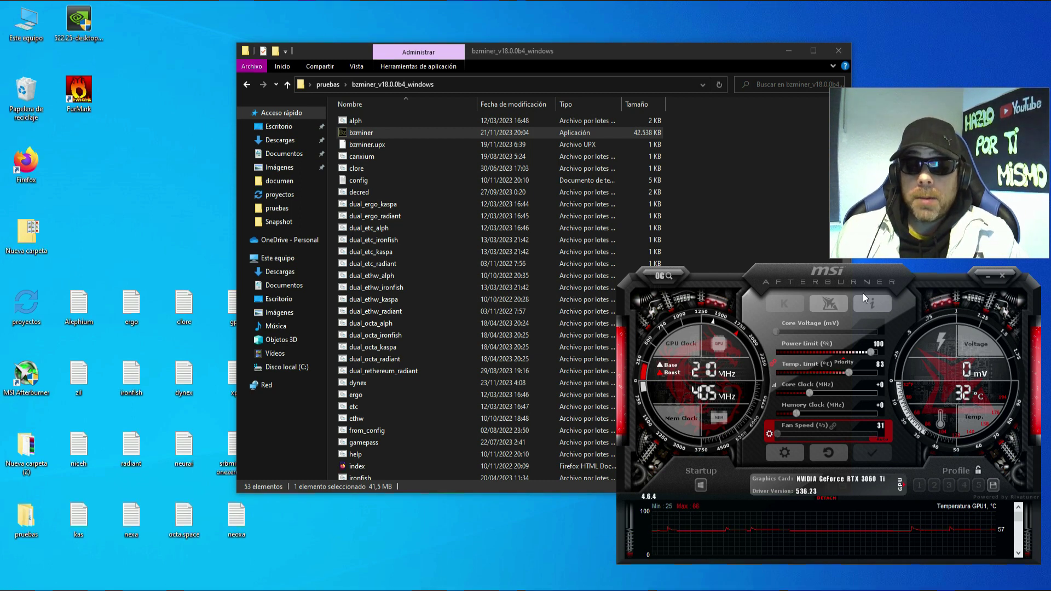
drag(872, 352, 767, 336)
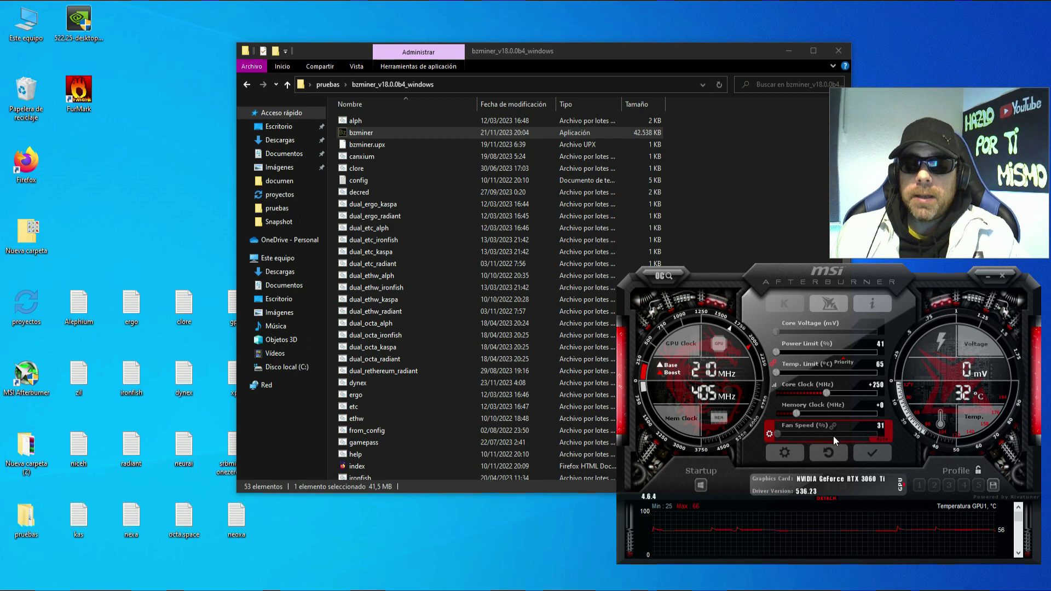
Review the custom automatic fan speed curve in the Afterburner properties, then apply the GPU power and clock settings.
click(784, 452)
click(674, 182)
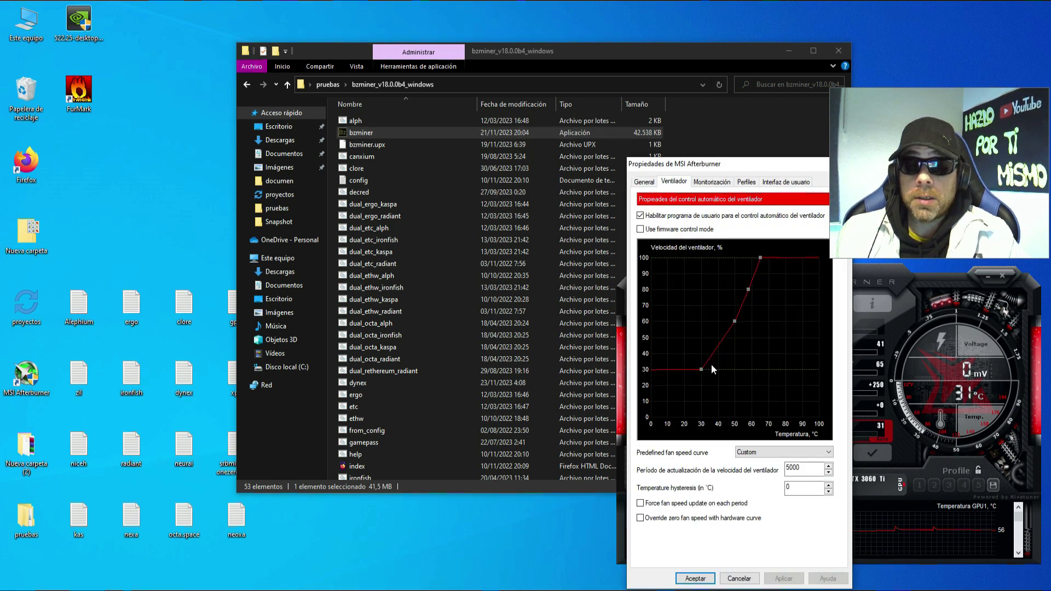
click(699, 580)
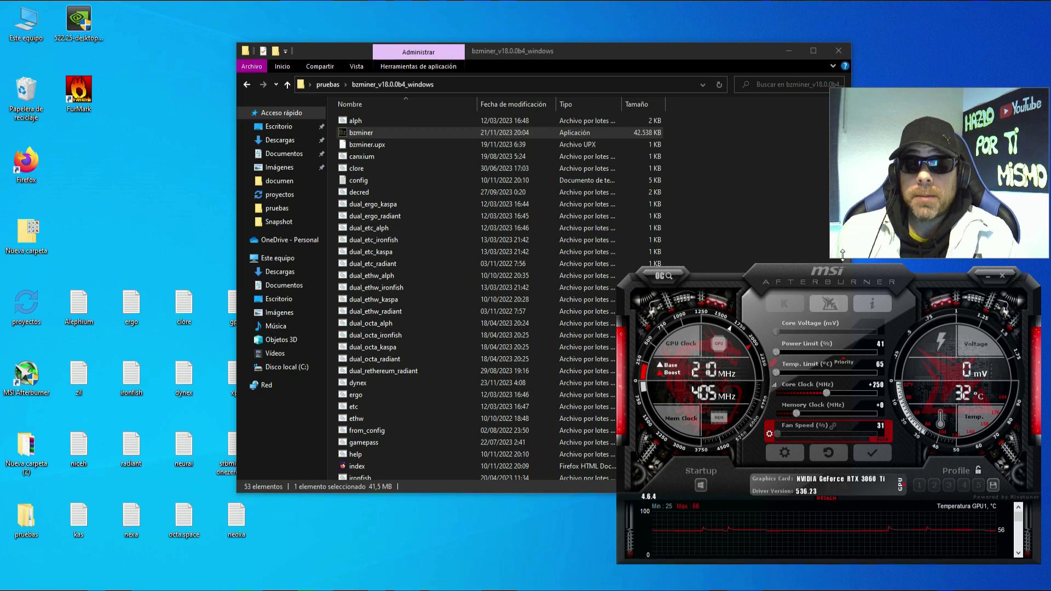
click(880, 451)
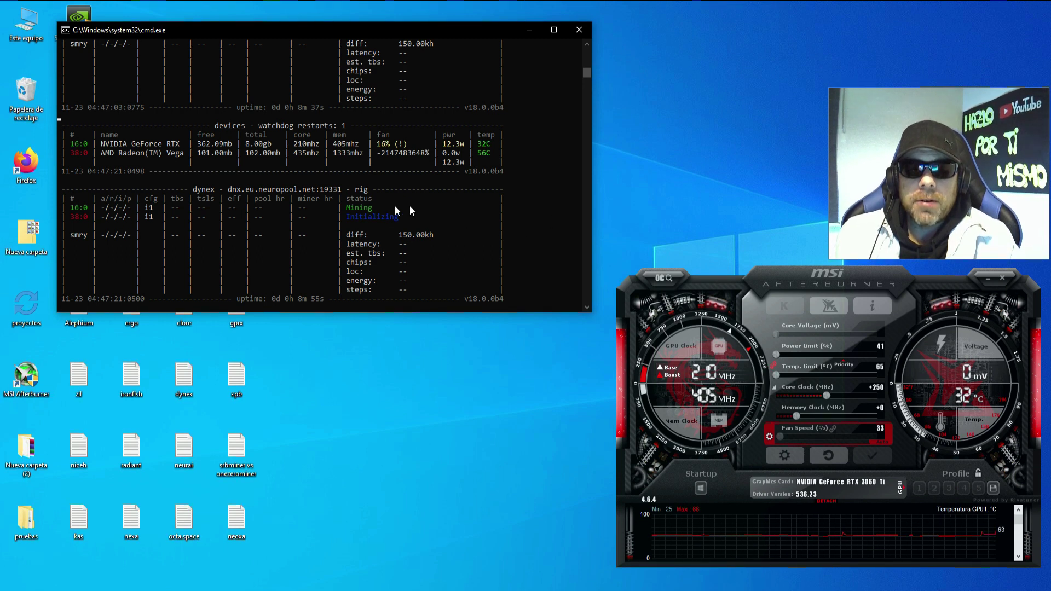
Examine each GPU's status in the Dynex table of the running miner's console.
click(351, 216)
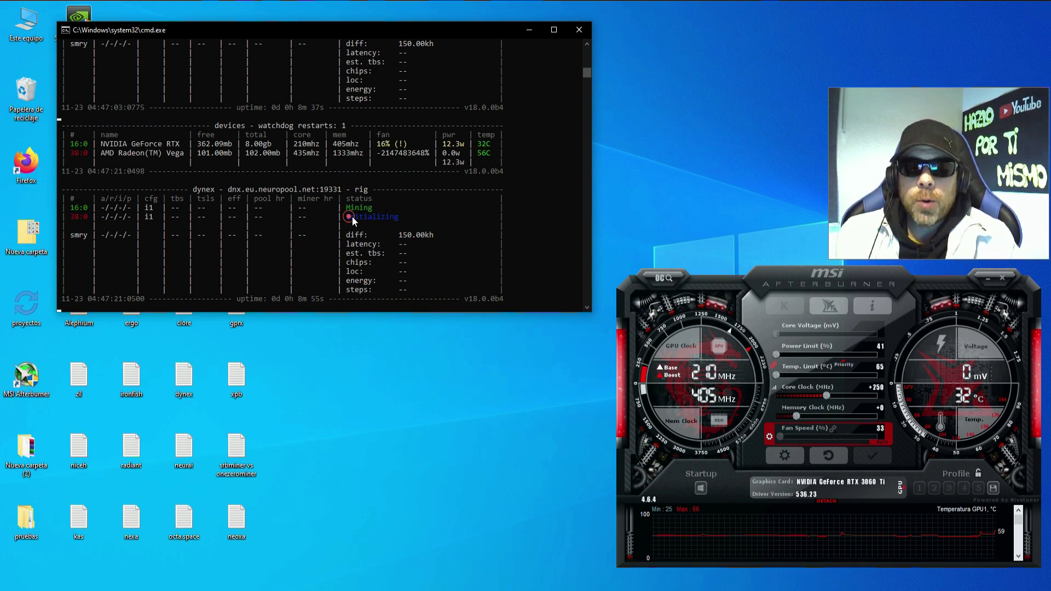